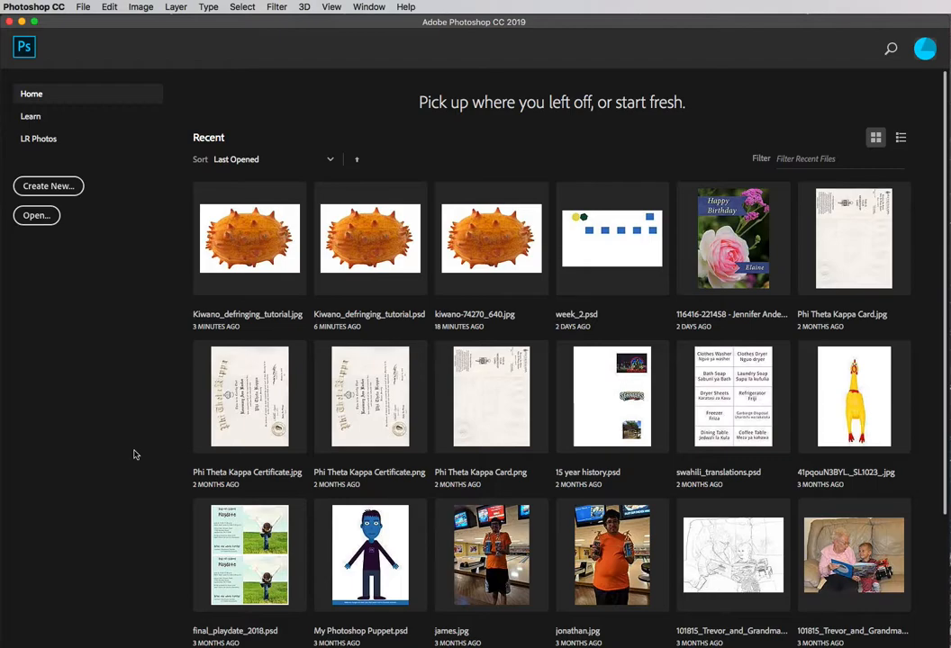
Step: Open Kiwano_defringing_tutorial.jpg from a Finder window in Photoshop and return to the Photoshop workspace
click(650, 645)
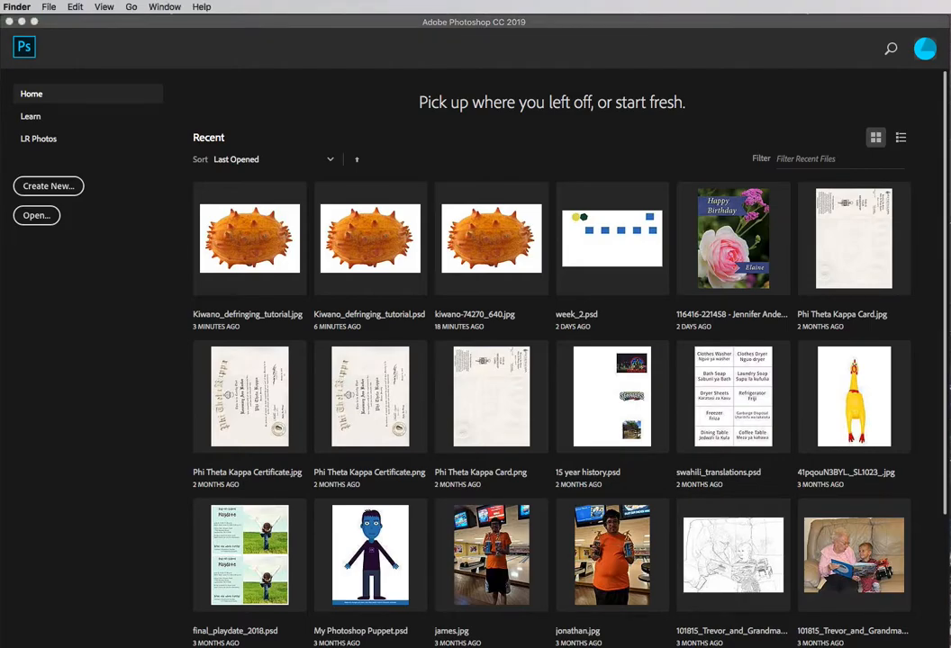
mouse_move(946, 37)
mouse_down()
mouse_move(754, 38)
mouse_move(403, 91)
mouse_move(486, 38)
mouse_move(916, 27)
mouse_move(950, 37)
mouse_up()
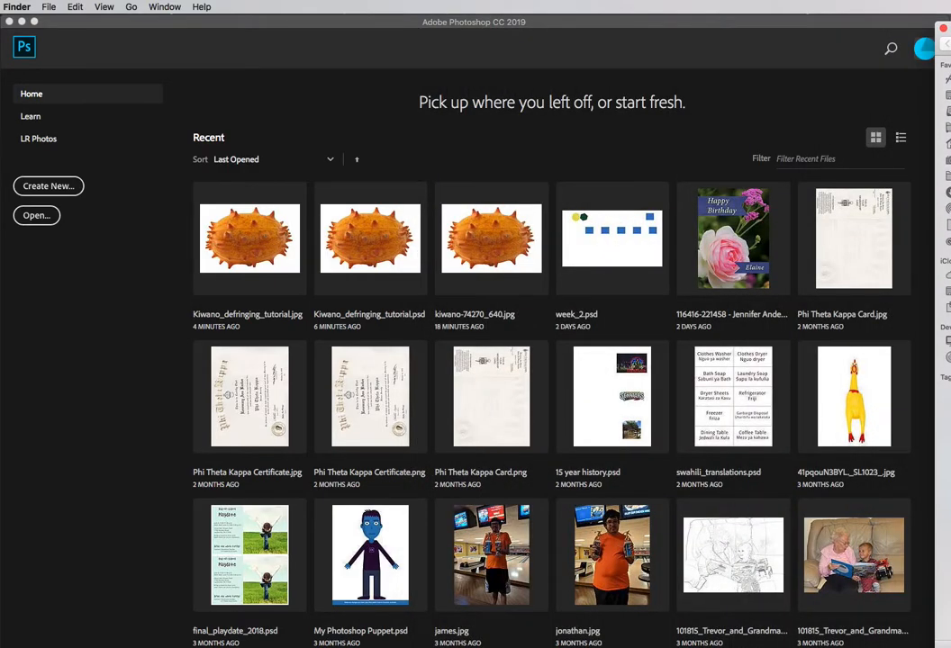
drag(950, 270, 376, 202)
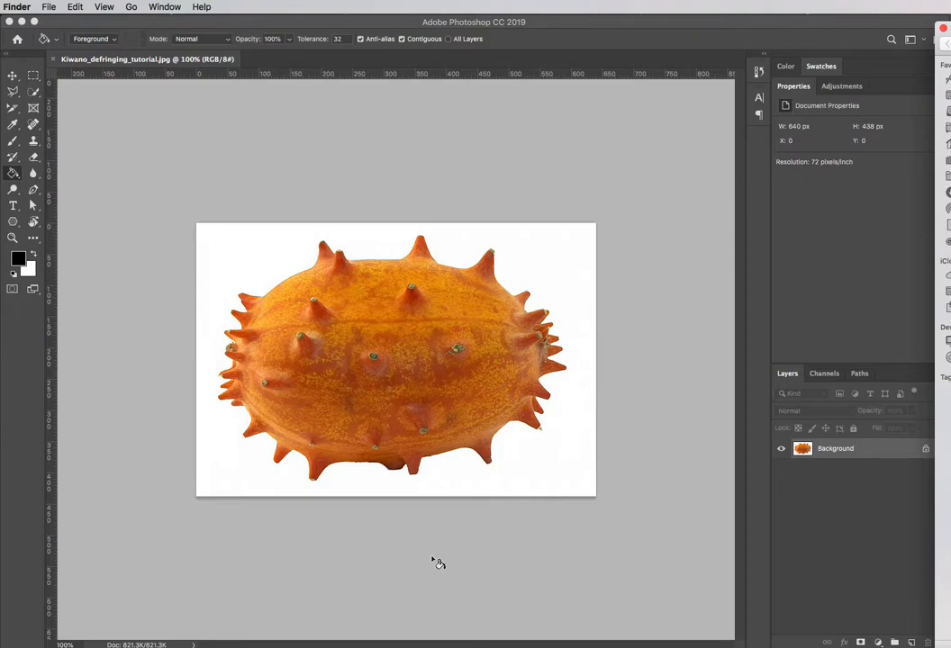
mouse_move(950, 39)
mouse_down()
mouse_move(515, 129)
mouse_move(551, 63)
mouse_move(950, 58)
mouse_up()
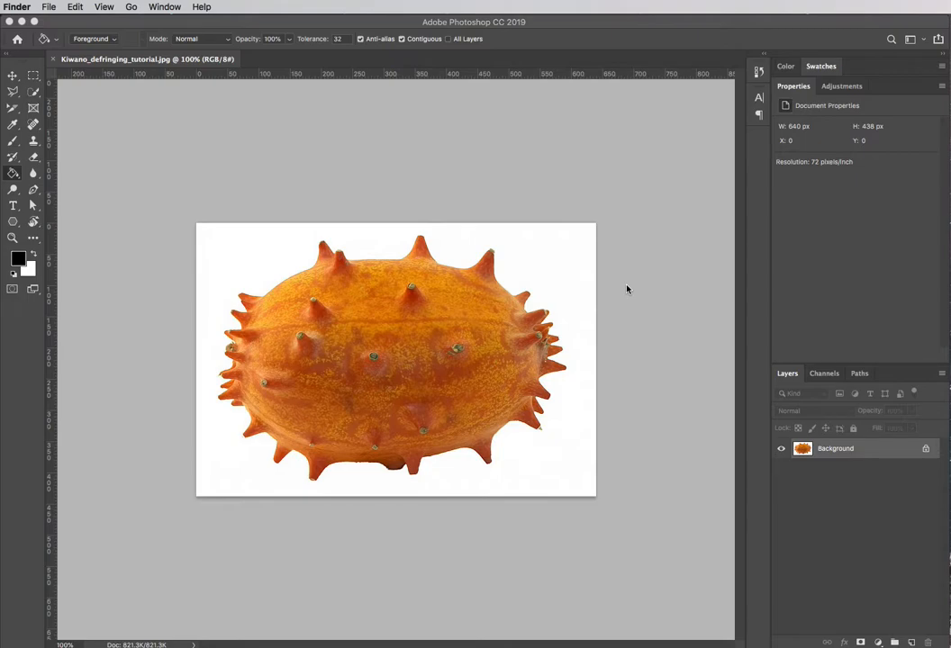
click(805, 499)
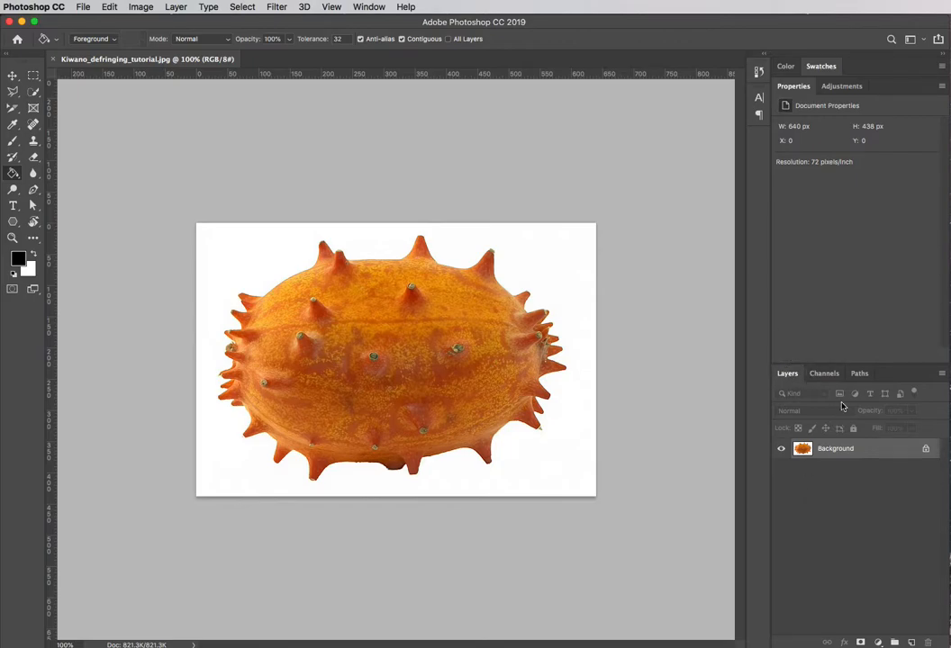
Step: Convert the locked background layer into an editable layer named Original
double_click(834, 450)
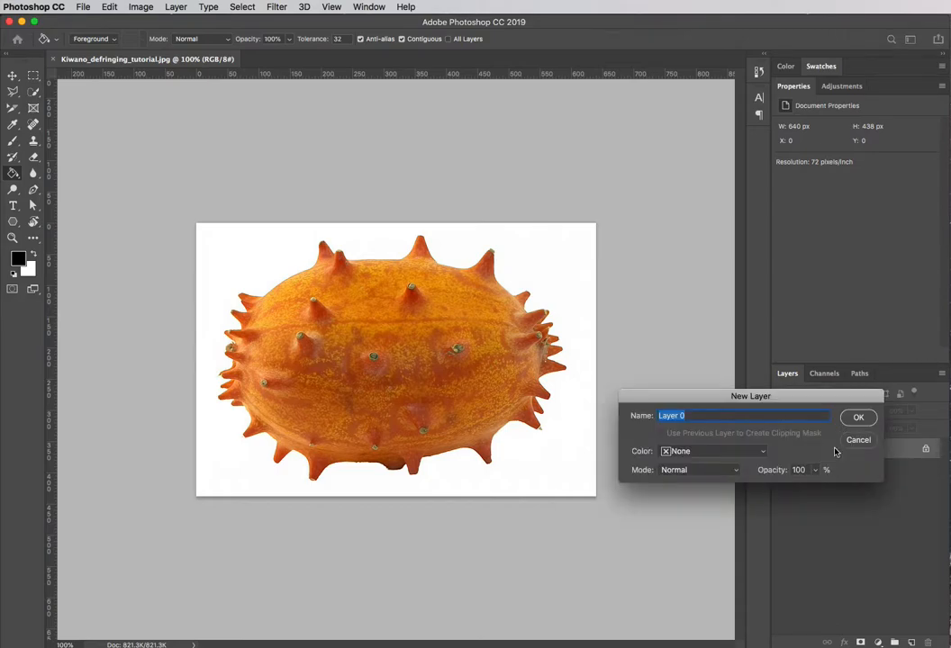
text(Original)
click(858, 417)
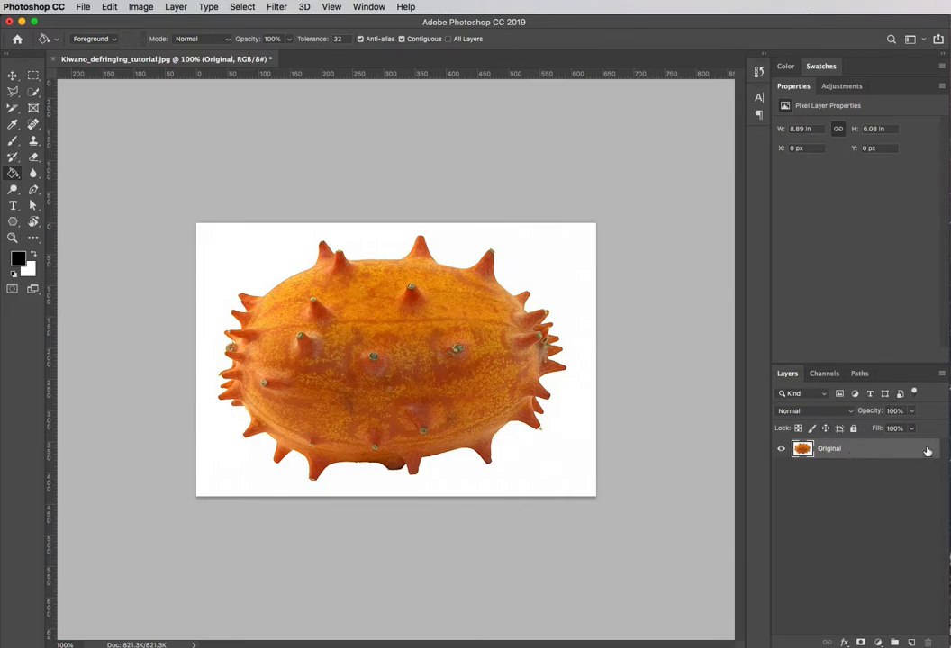
click(852, 428)
click(852, 430)
Step: Duplicate the Original layer
right_click(860, 454)
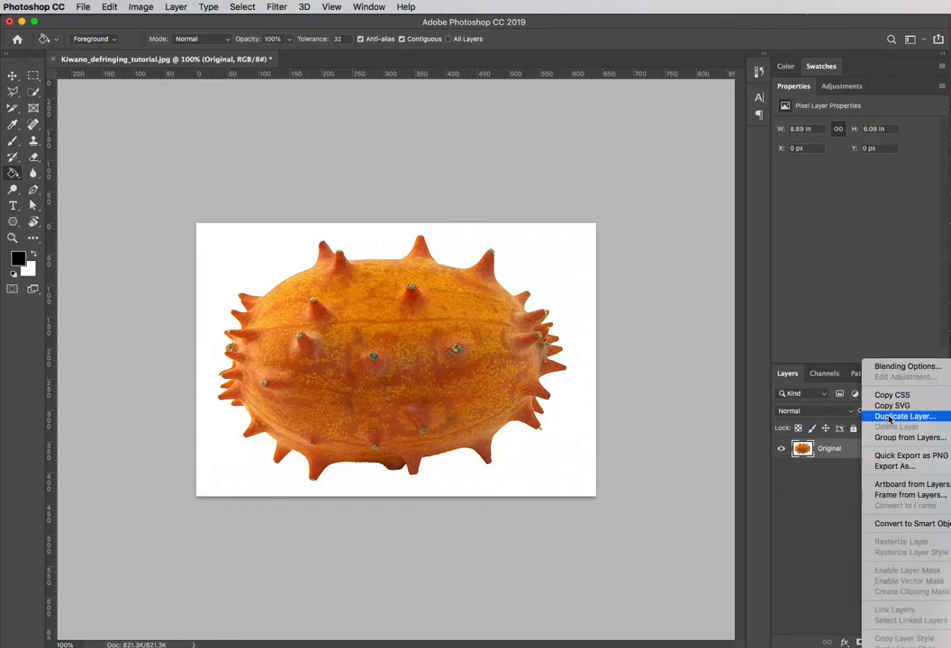
click(827, 509)
click(870, 452)
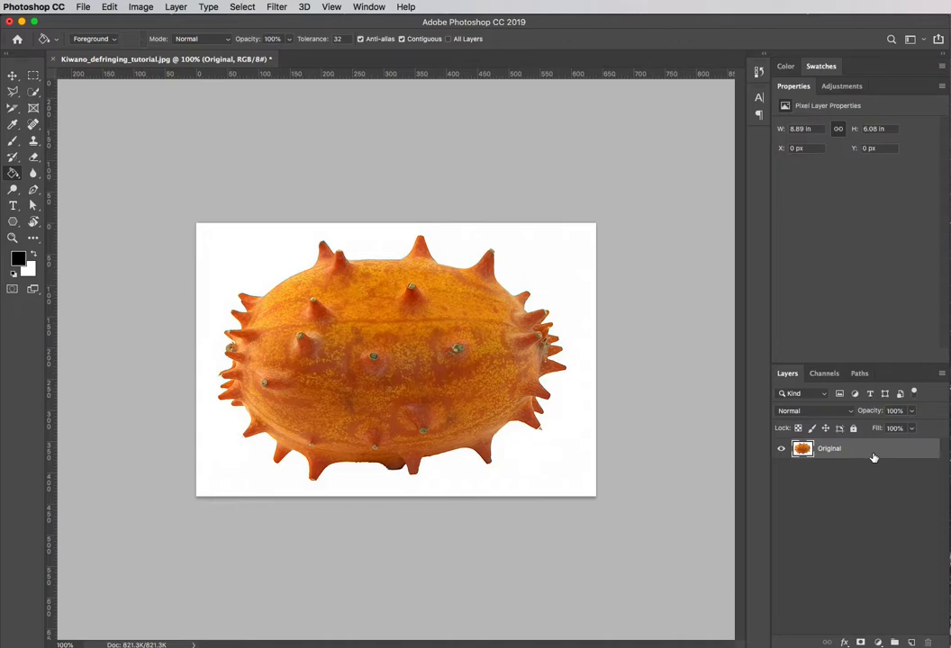
key(super+j)
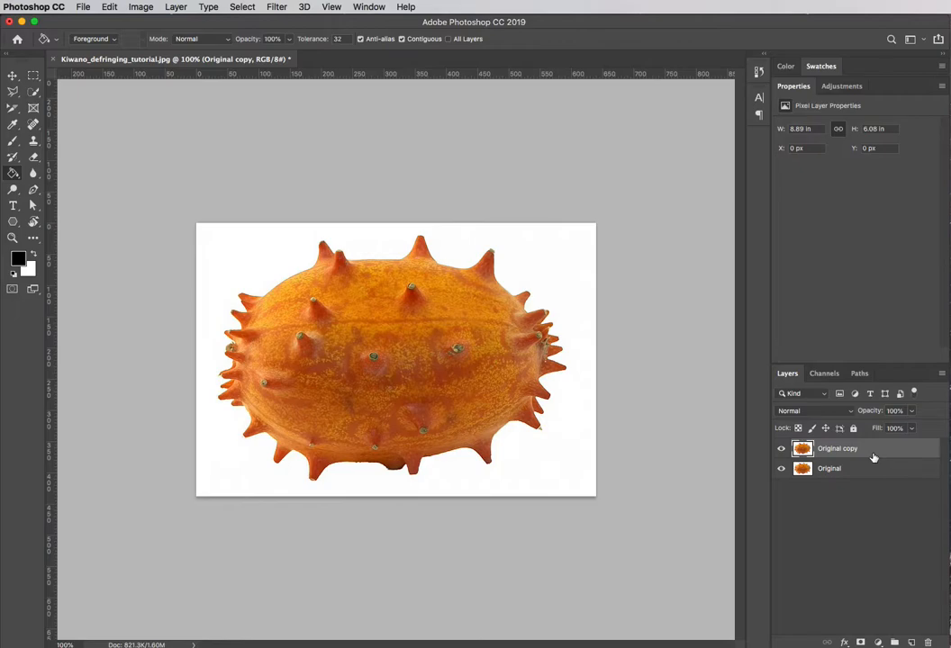
Step: Lock all properties of the Original layer and hide it
click(854, 470)
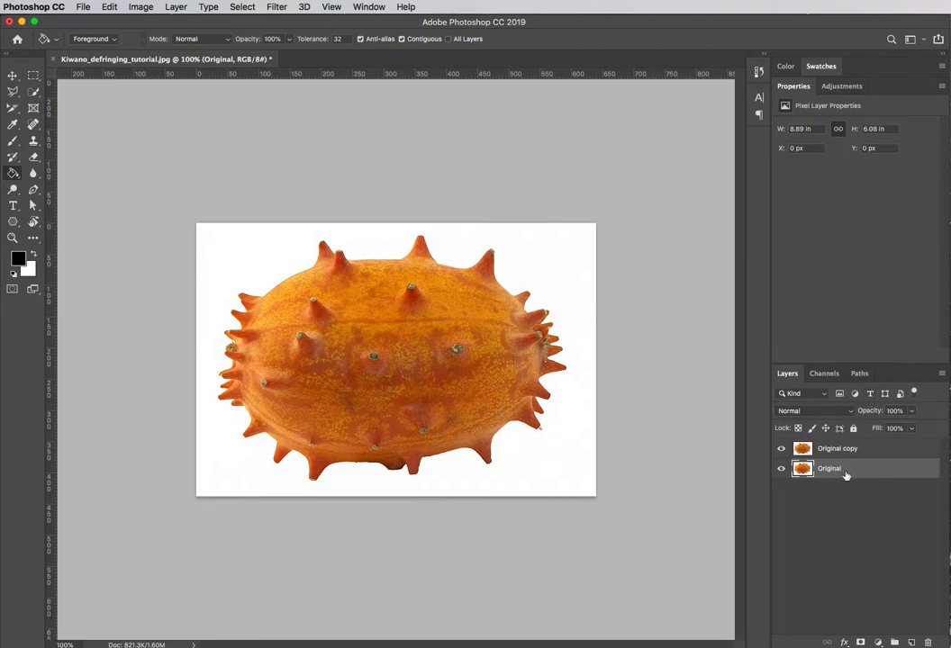
click(853, 428)
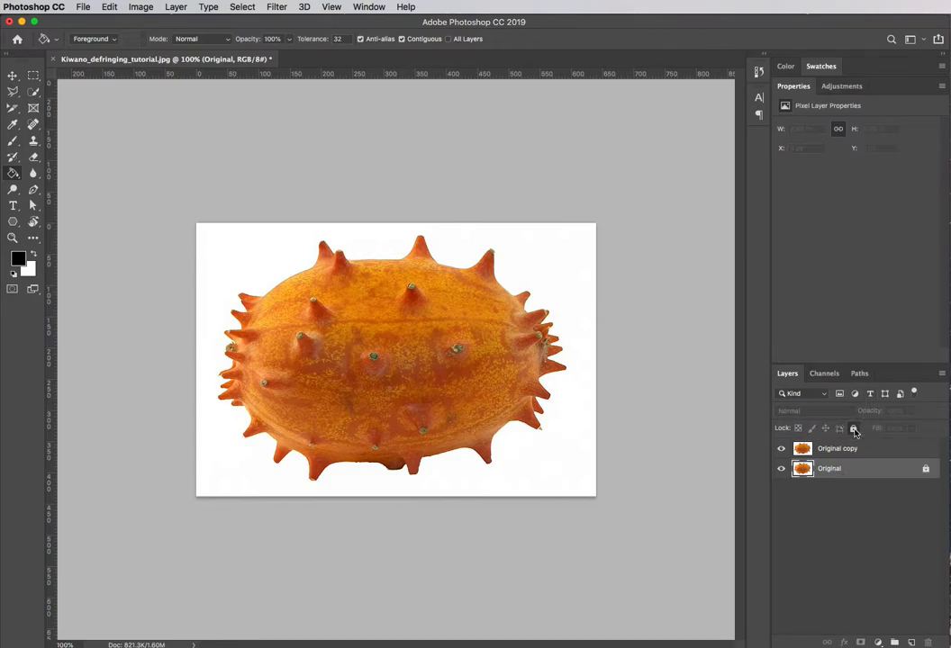
click(782, 474)
click(782, 473)
click(780, 472)
Step: Rename the duplicated kiwano layer as Working
click(839, 450)
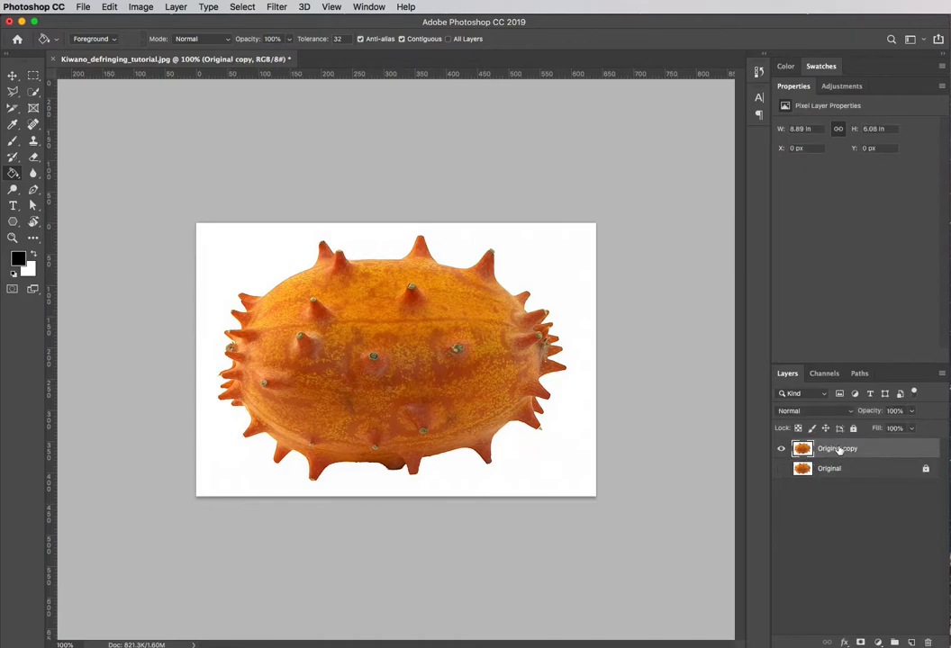
double_click(835, 448)
text(Working)
key(Return)
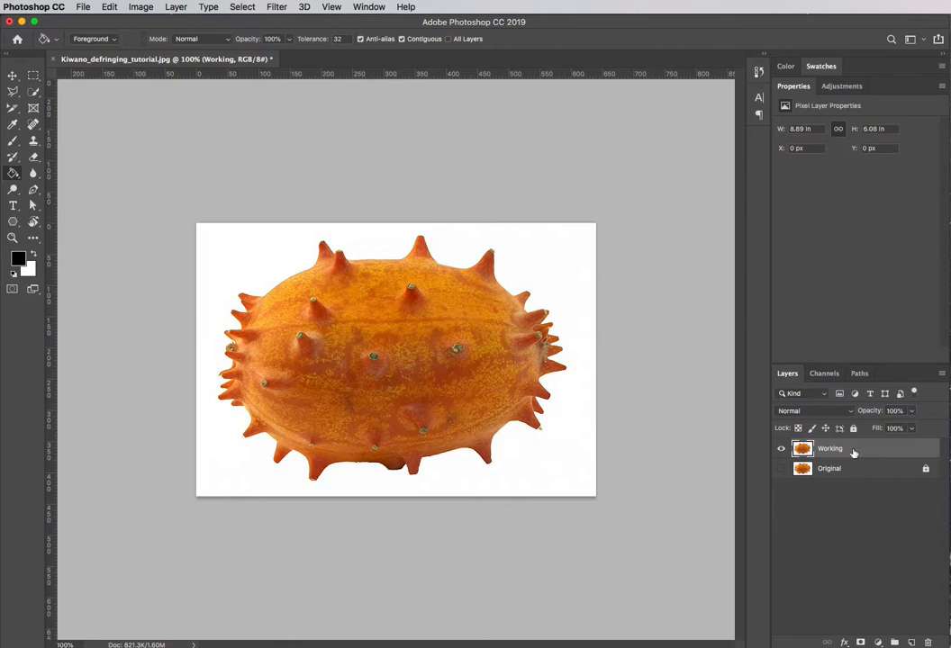
Step: Add an empty layer directly above Original and name it Background
click(839, 467)
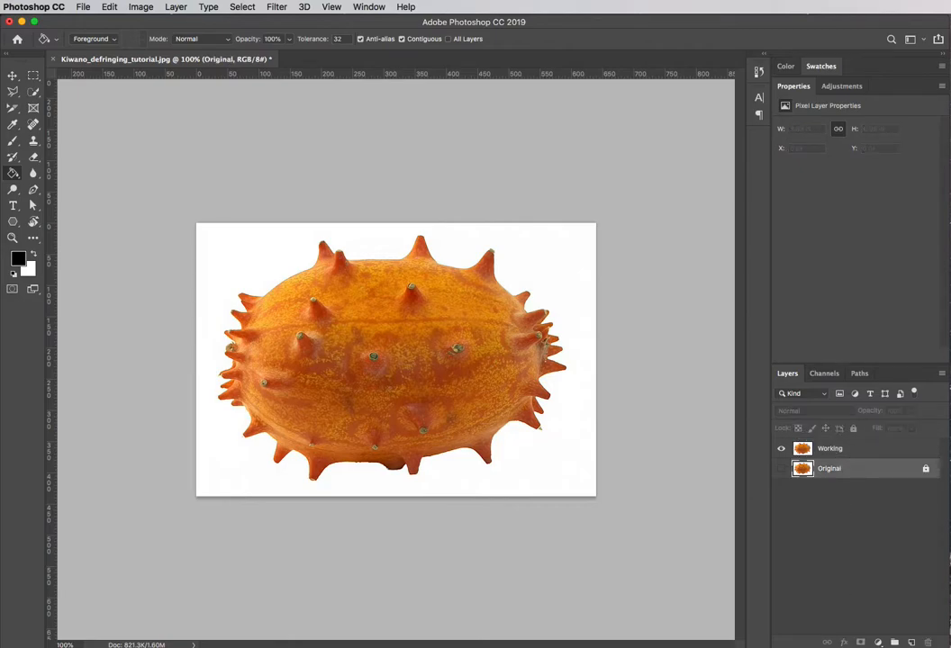
click(911, 642)
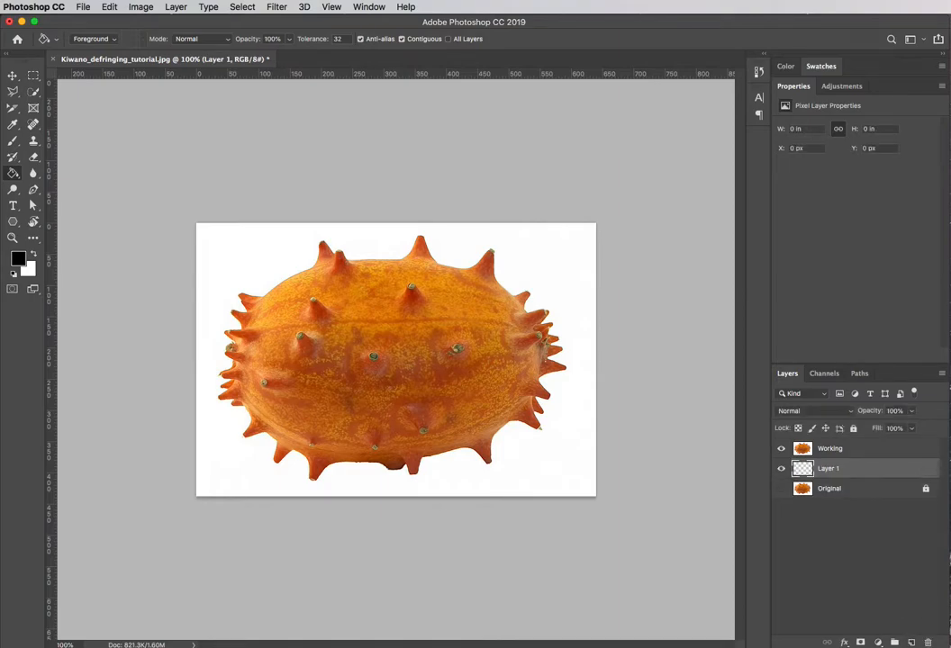
double_click(827, 468)
text(Background)
key(Return)
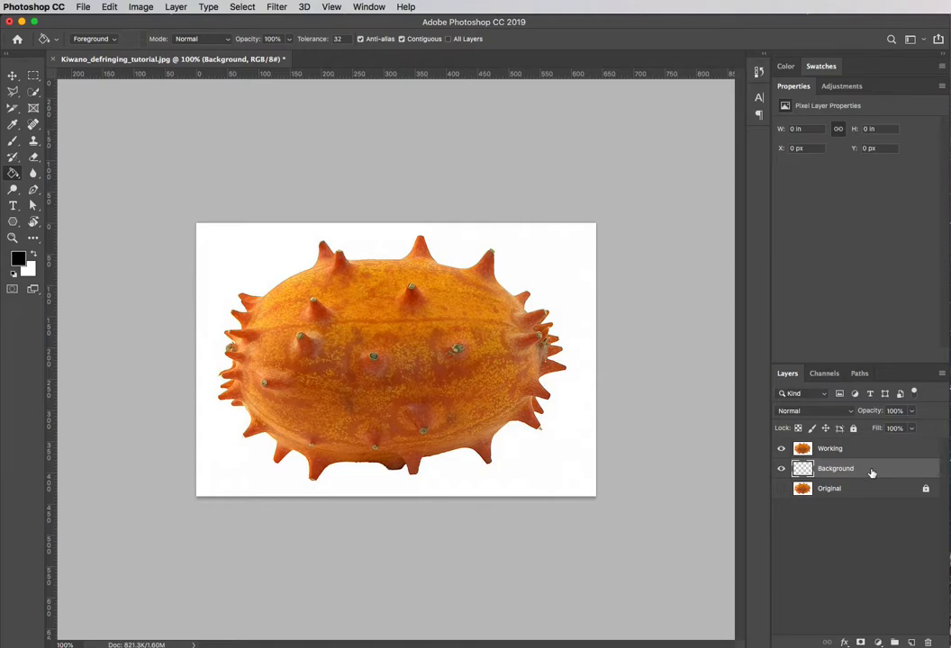
Step: Fill the Background layer with black while the Working layer is hidden, and show Working again
click(781, 450)
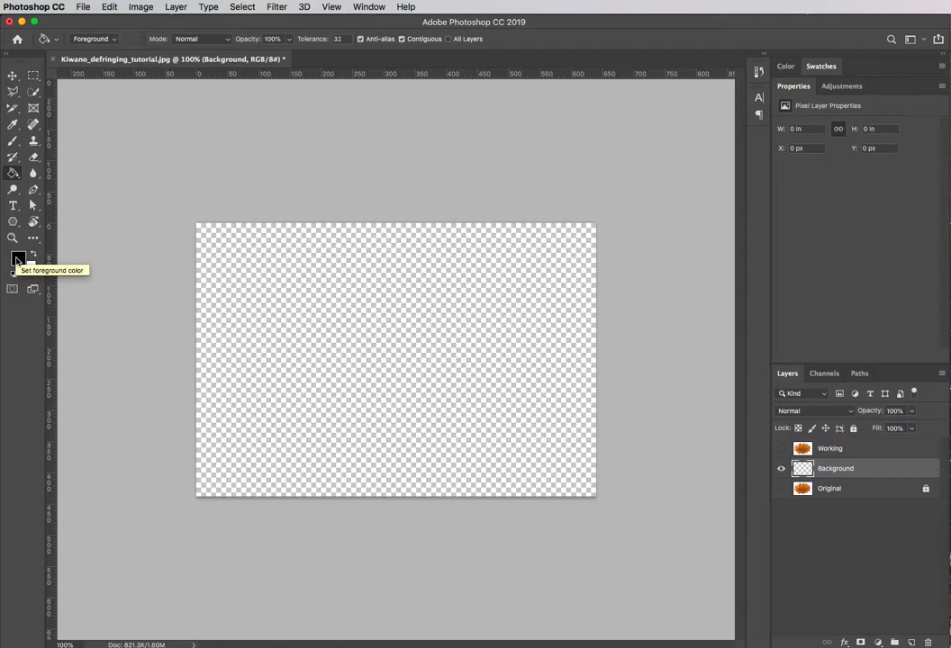
click(17, 262)
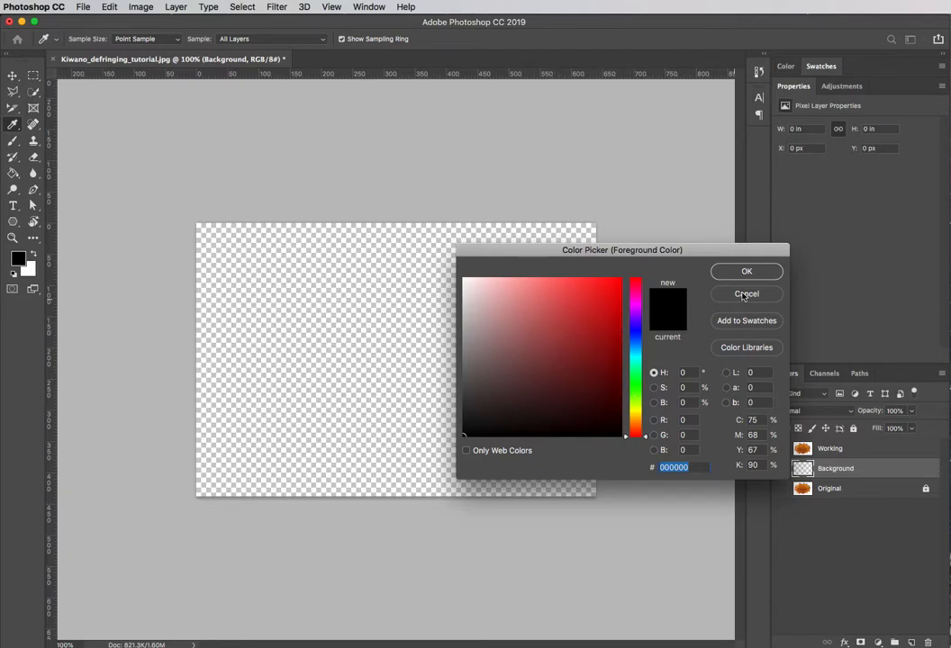
click(746, 293)
key(g)
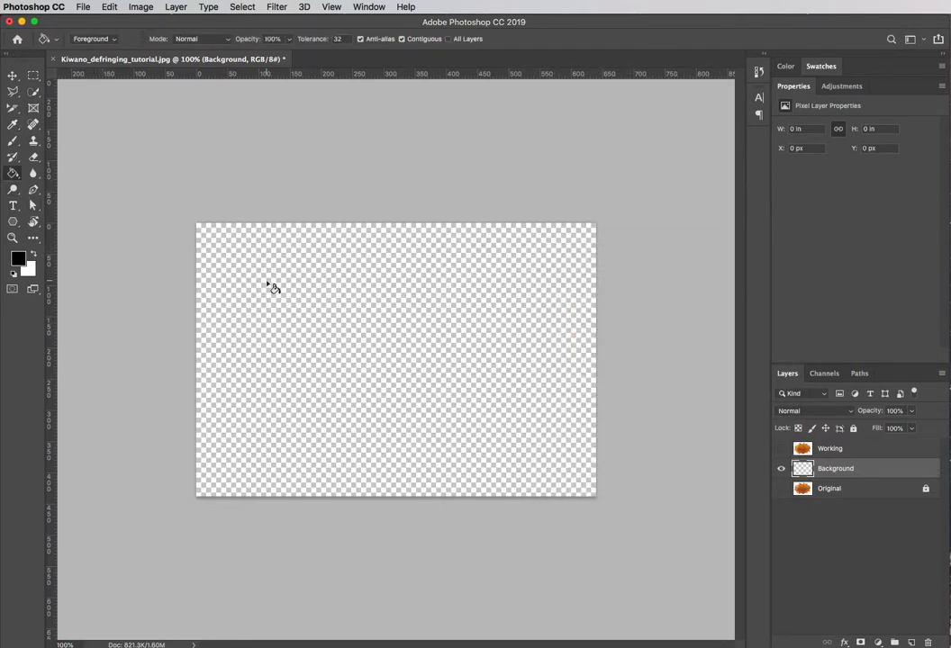
click(319, 295)
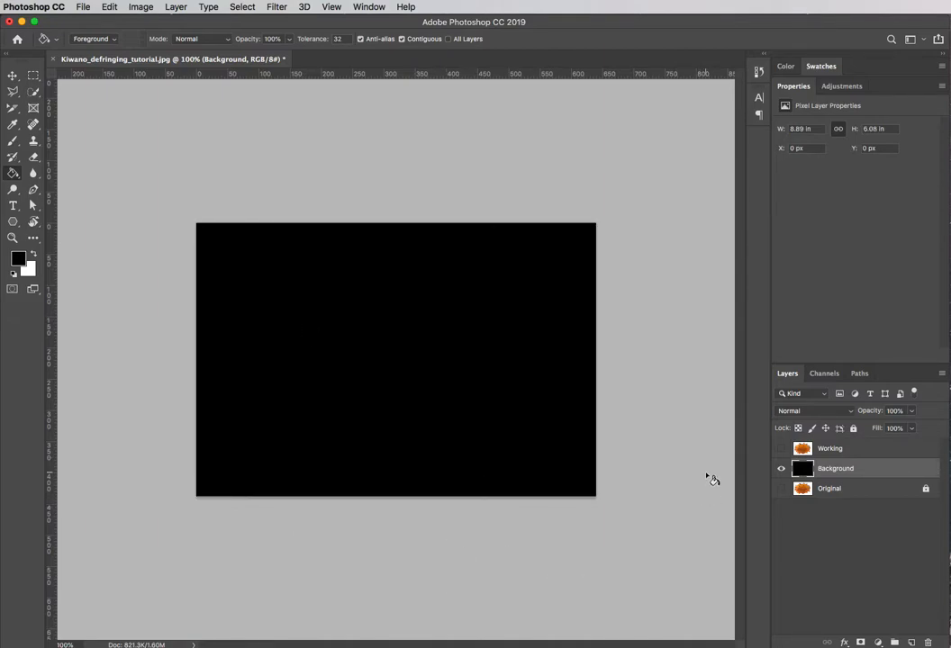
click(780, 450)
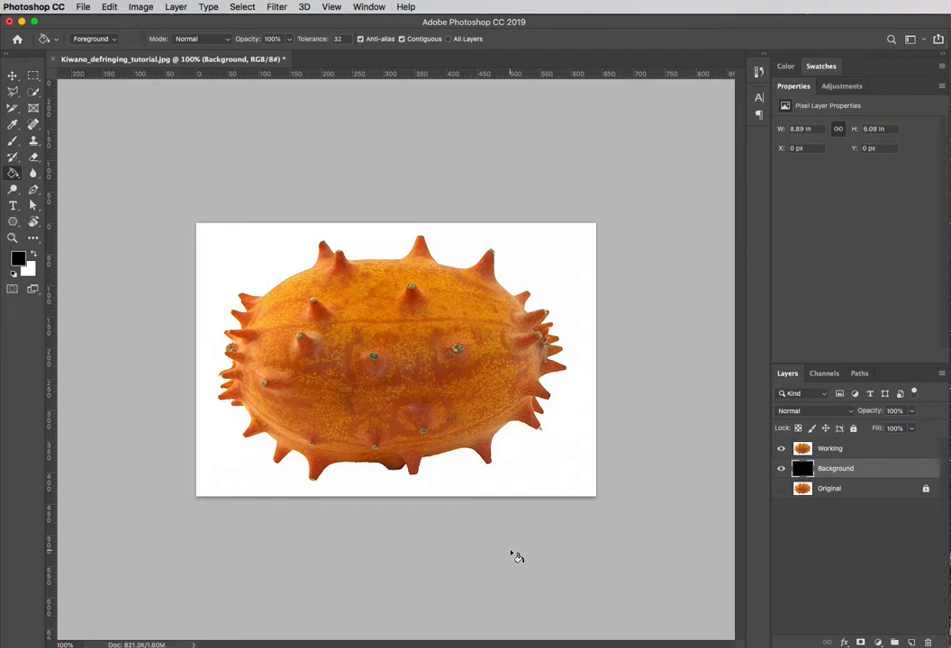
Step: Save the document as Kiwano_defringing_tutorial.psd in Photoshop format with Layers and Maximize Compatibility enabled
click(84, 8)
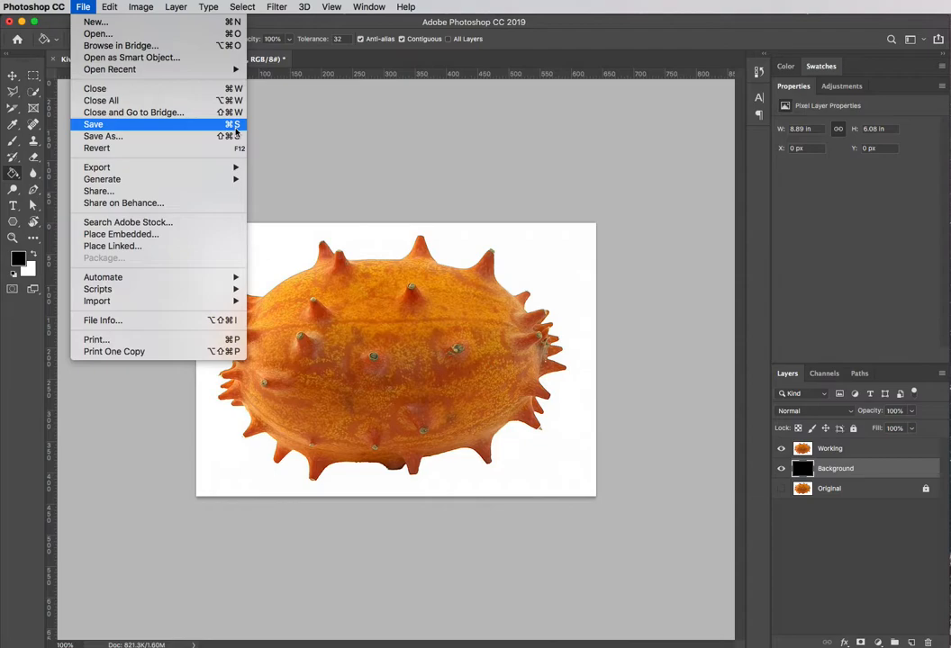
click(95, 125)
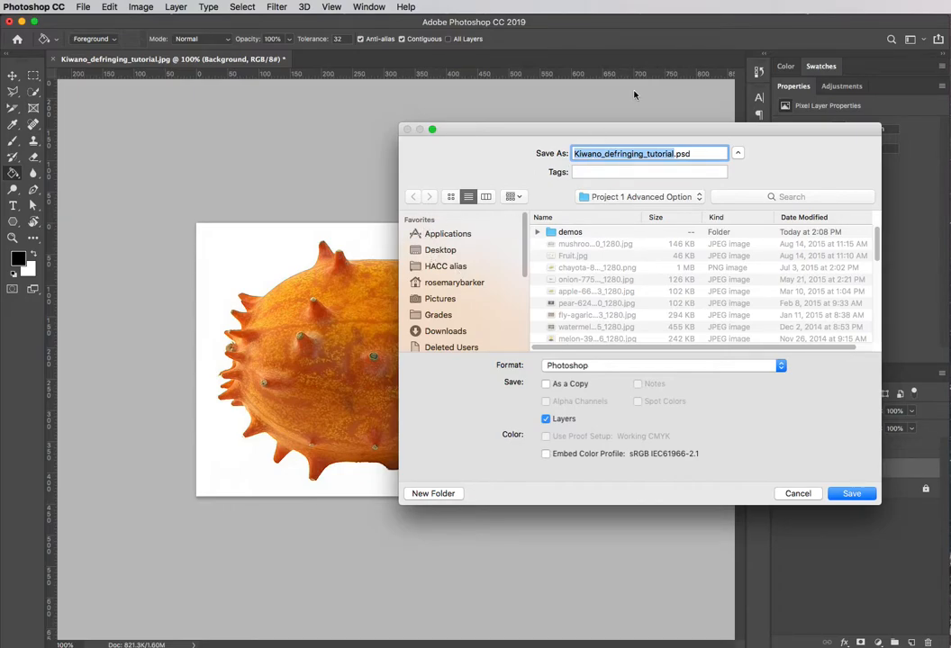
click(849, 494)
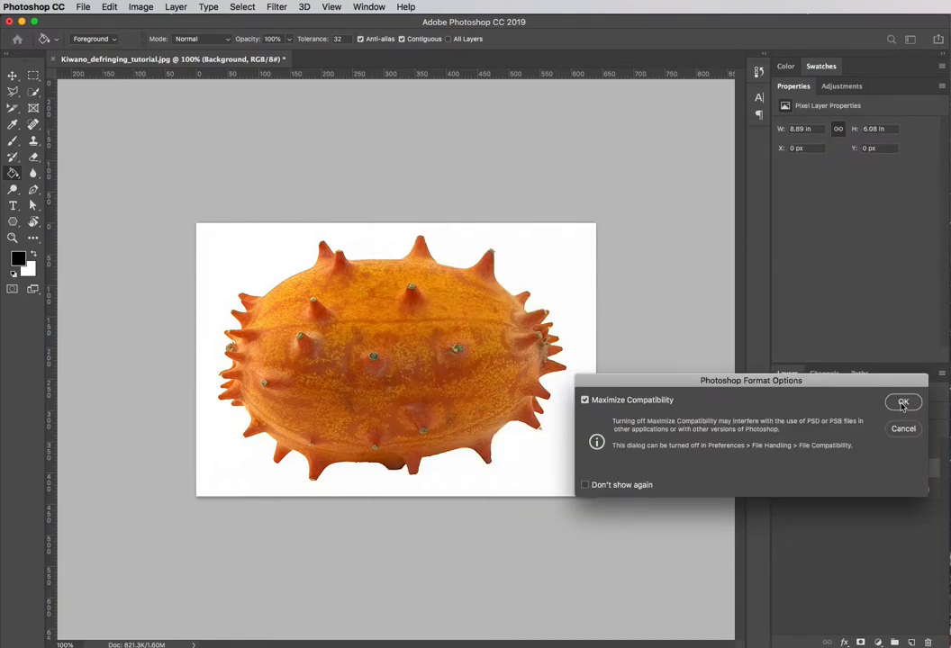
click(903, 401)
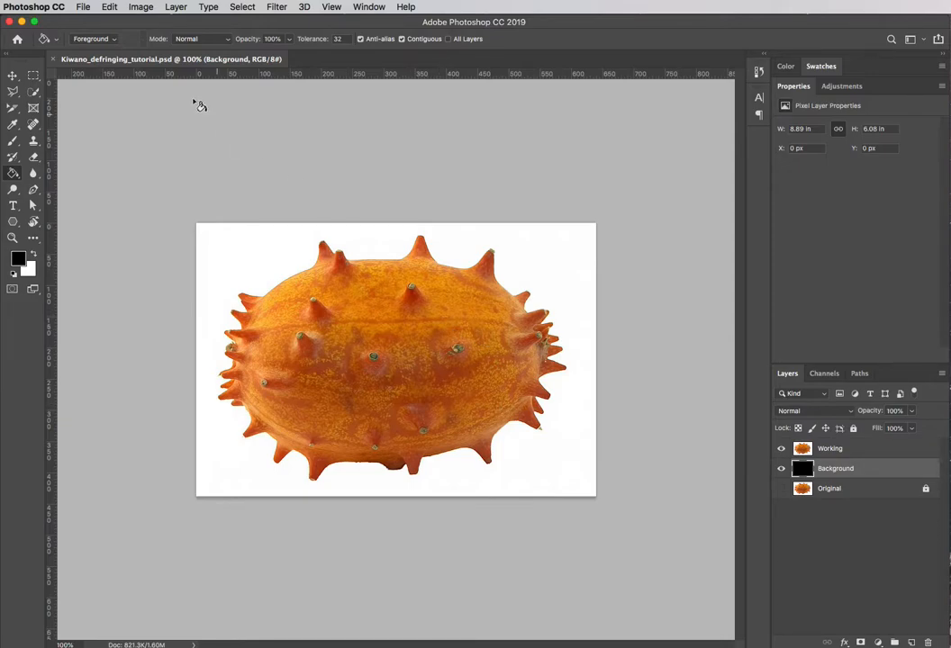
Step: Set the Quick Selection tool to add to the selection with brush size 25, and try it on the Background layer
click(34, 94)
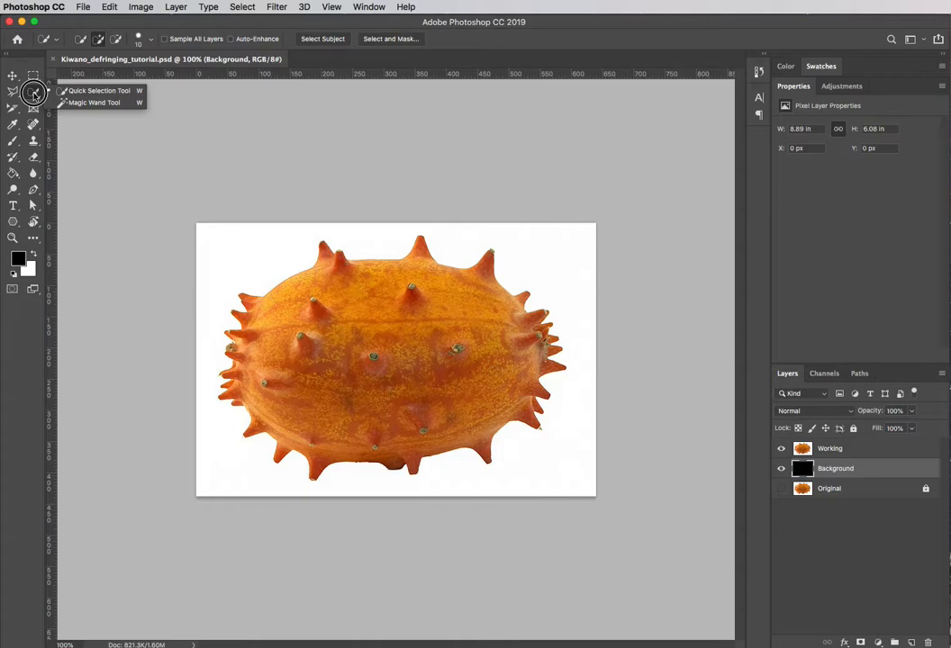
click(34, 94)
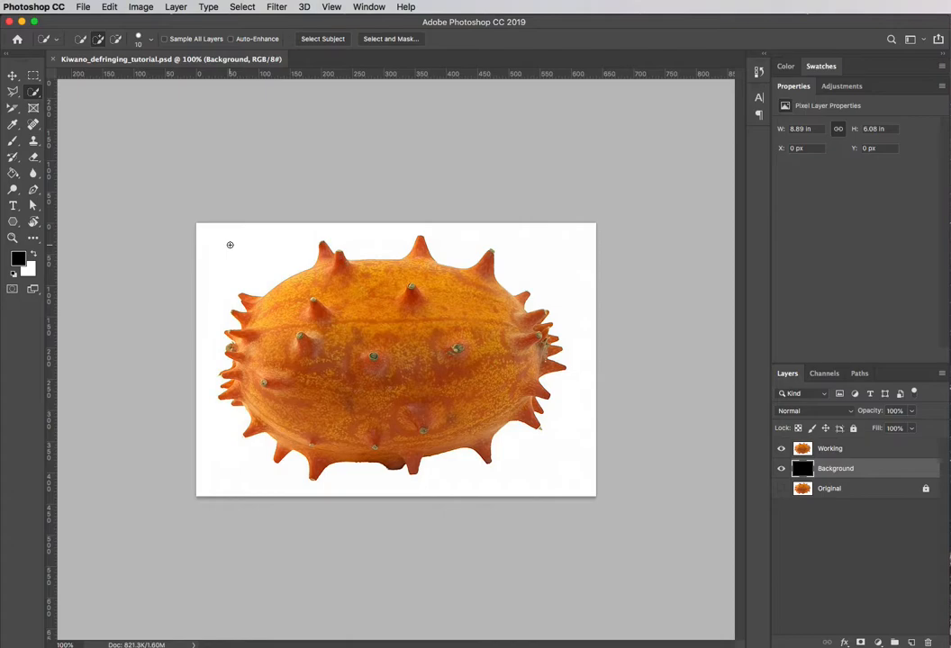
click(117, 41)
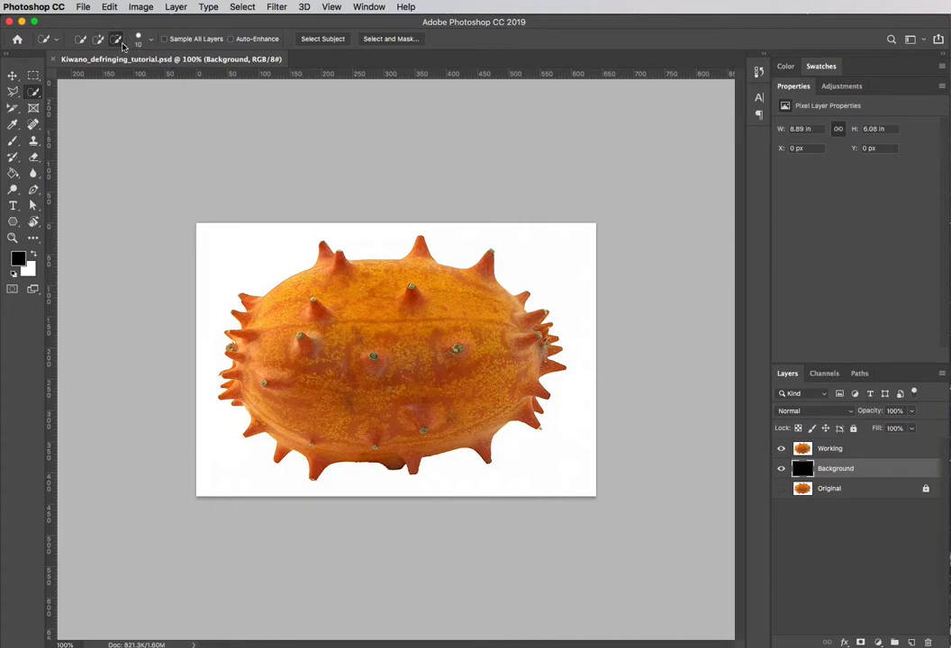
click(94, 41)
key(bracketright)
key(bracketright)
key(bracketright)
drag(207, 266, 216, 261)
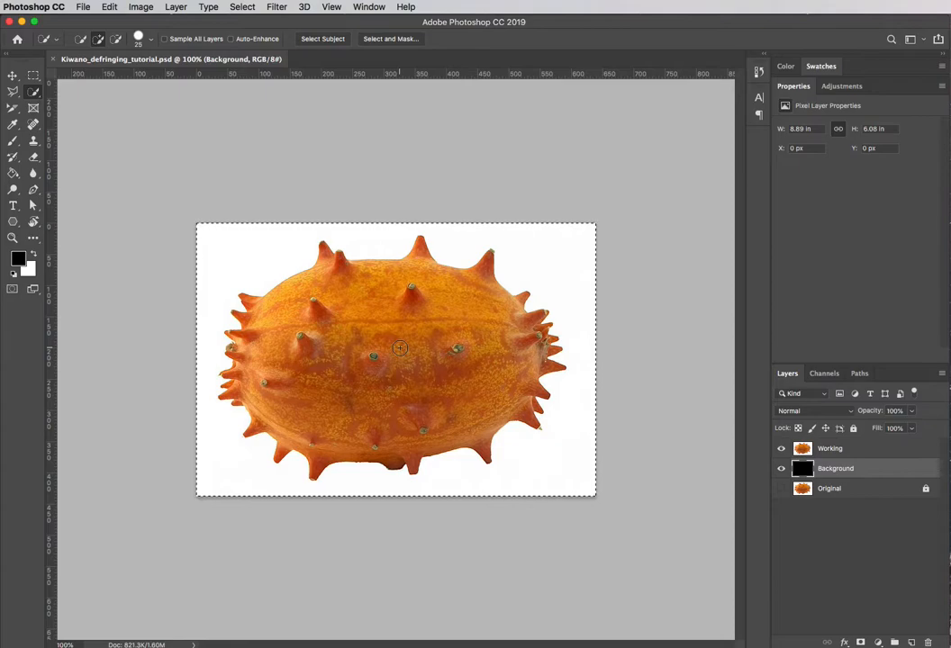
Step: On the Working layer, quick-select the white area all around the kiwano, delete it and clear the selection
click(872, 451)
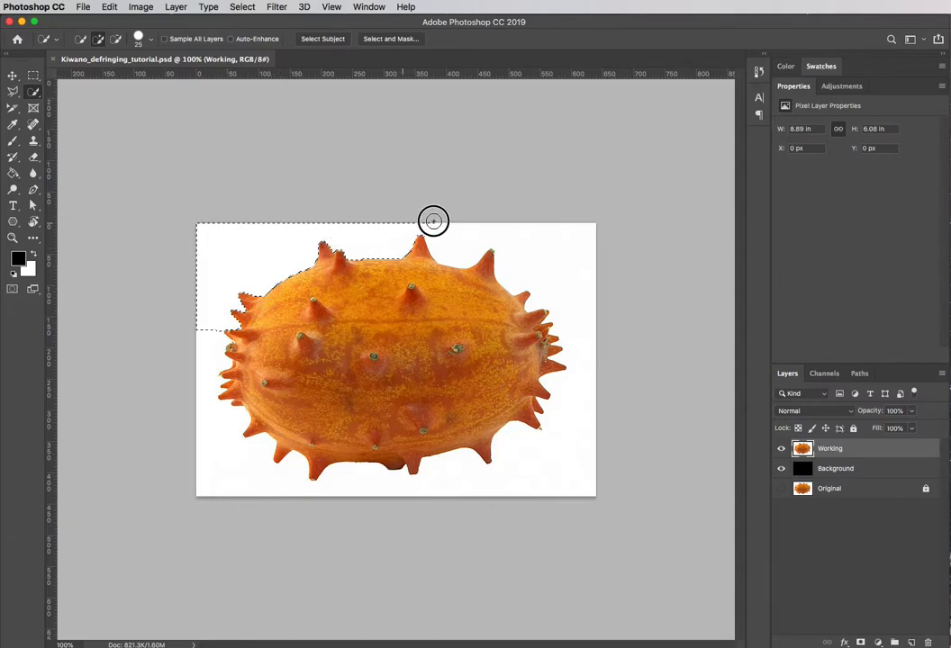
drag(495, 228, 557, 241)
mouse_move(591, 341)
mouse_down()
mouse_move(579, 503)
mouse_move(469, 500)
mouse_up()
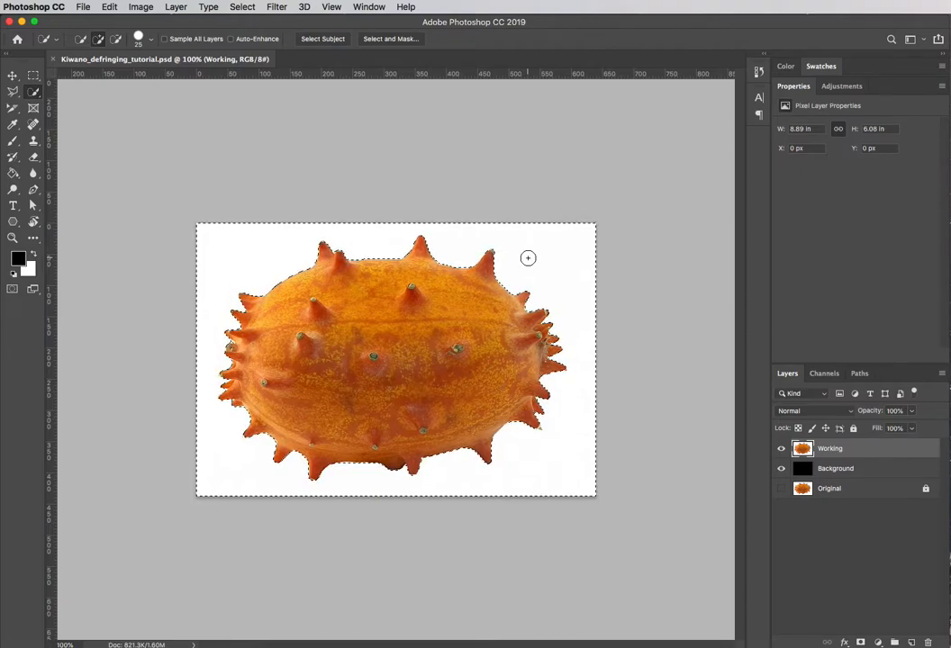
key(Delete)
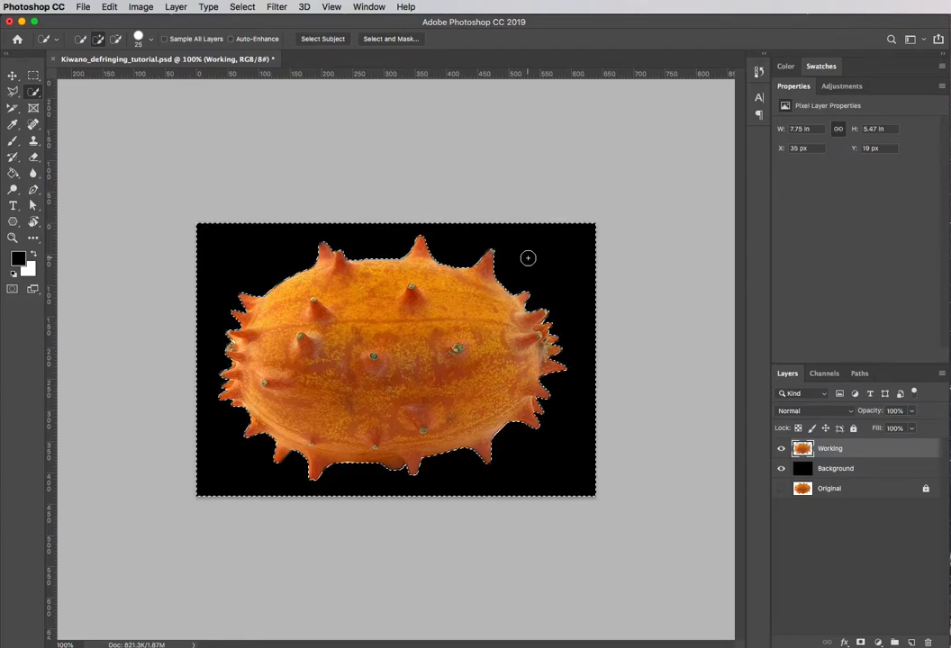
key(super+d)
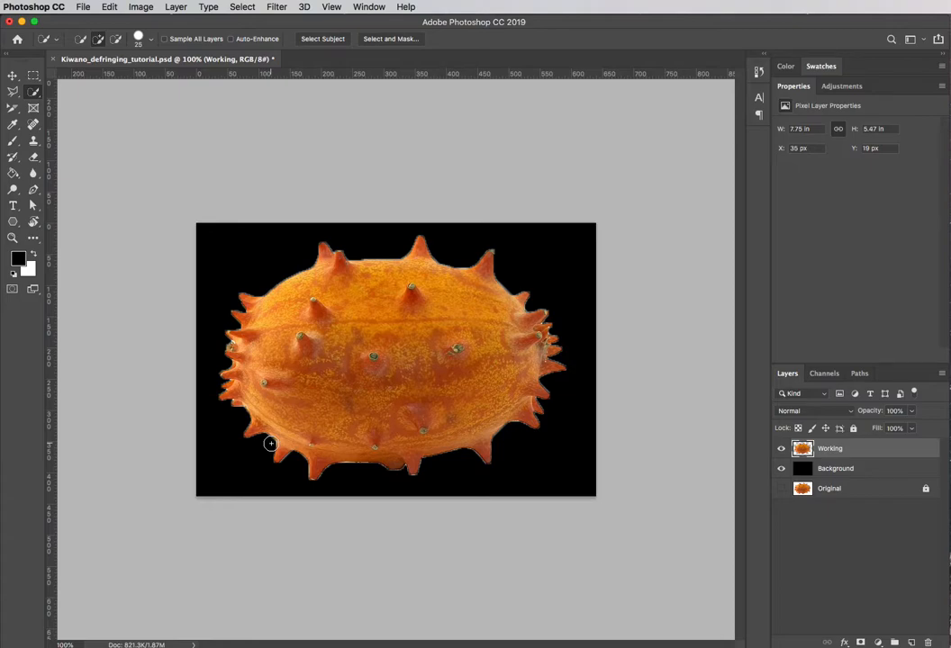
key(super+plus)
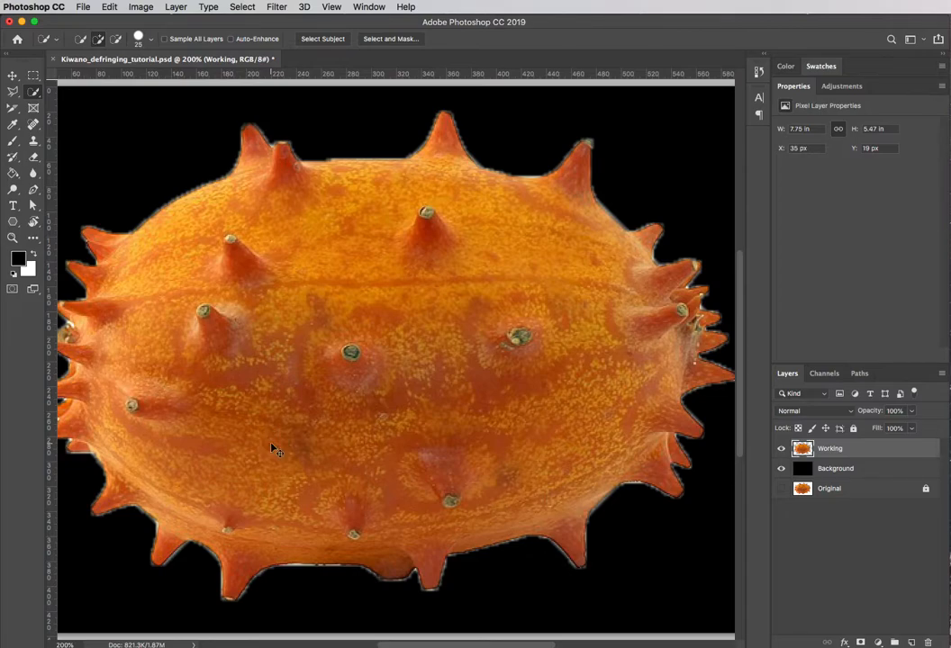
Step: Set up the Eraser in Brush mode with a size of 4 px and 100% hardness for the kiwano's lower edge
key(super+plus)
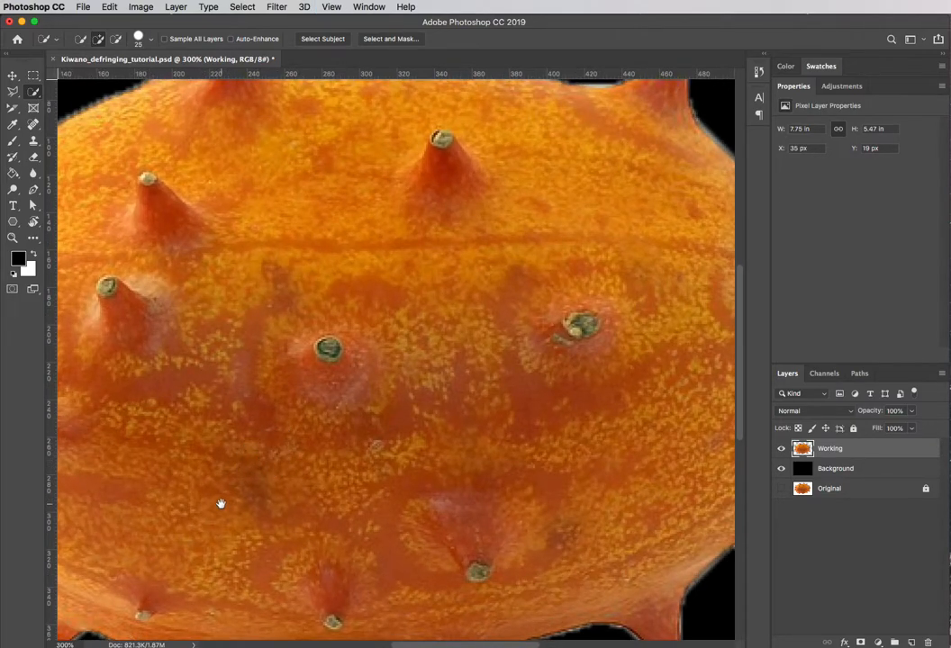
scroll(216, 555, down, 5)
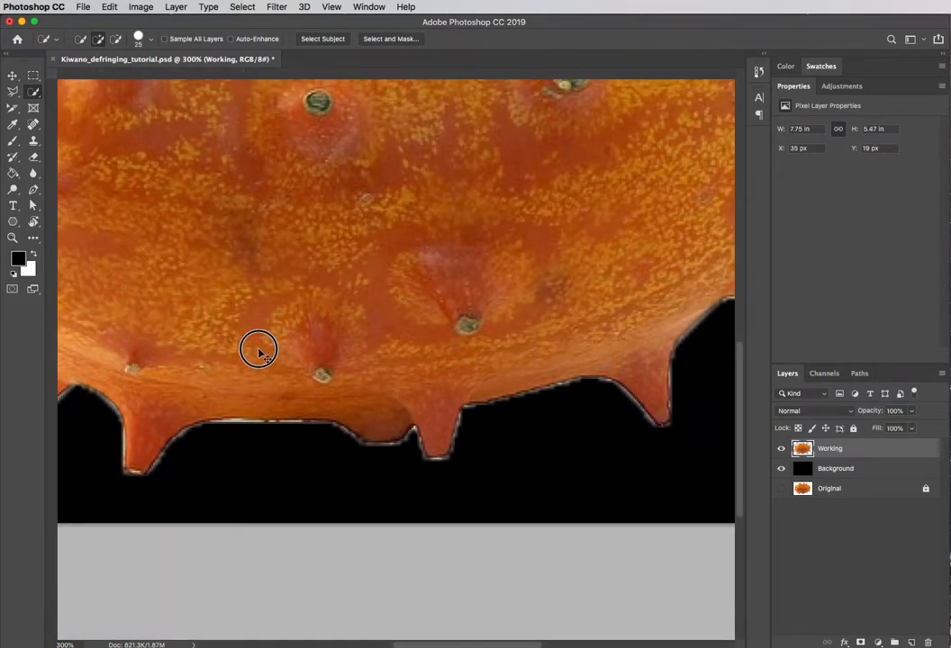
scroll(257, 346, left, 5)
scroll(342, 365, up, 1)
key(super+r)
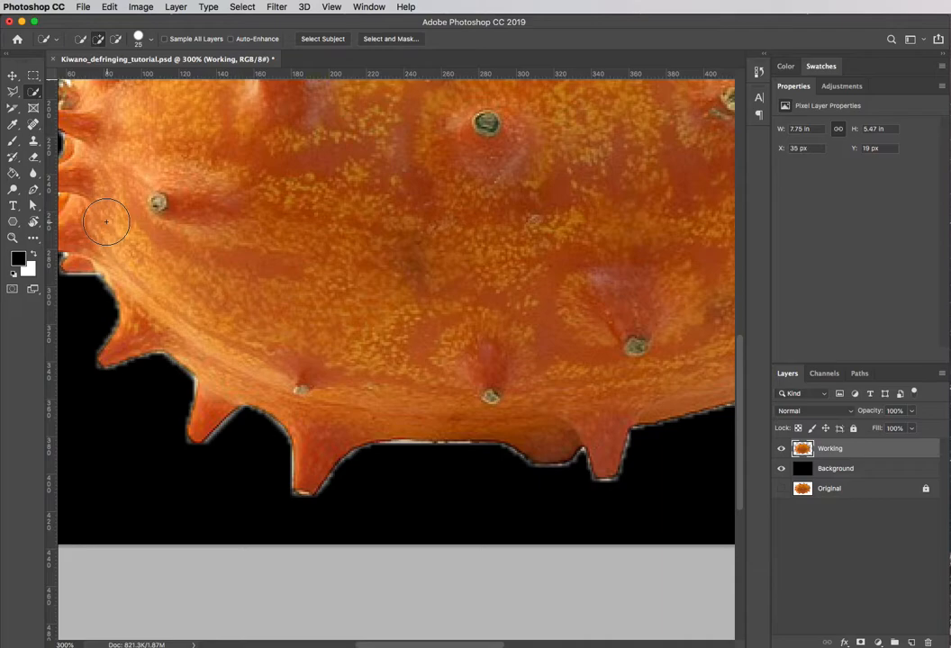
key(e)
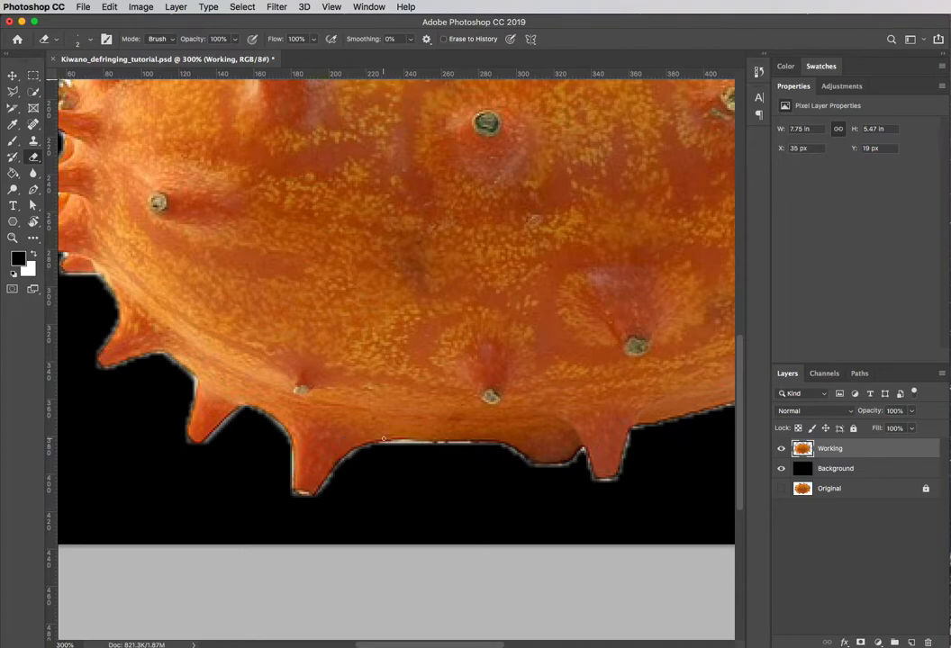
key(bracketright)
key(bracketright)
key(bracketright)
key(bracketright)
key(bracketleft)
key(bracketleft)
key(bracketleft)
key(bracketright)
key(bracketright)
key(bracketright)
key(bracketright)
key(bracketleft)
key(bracketleft)
key(bracketleft)
key(bracketleft)
click(89, 43)
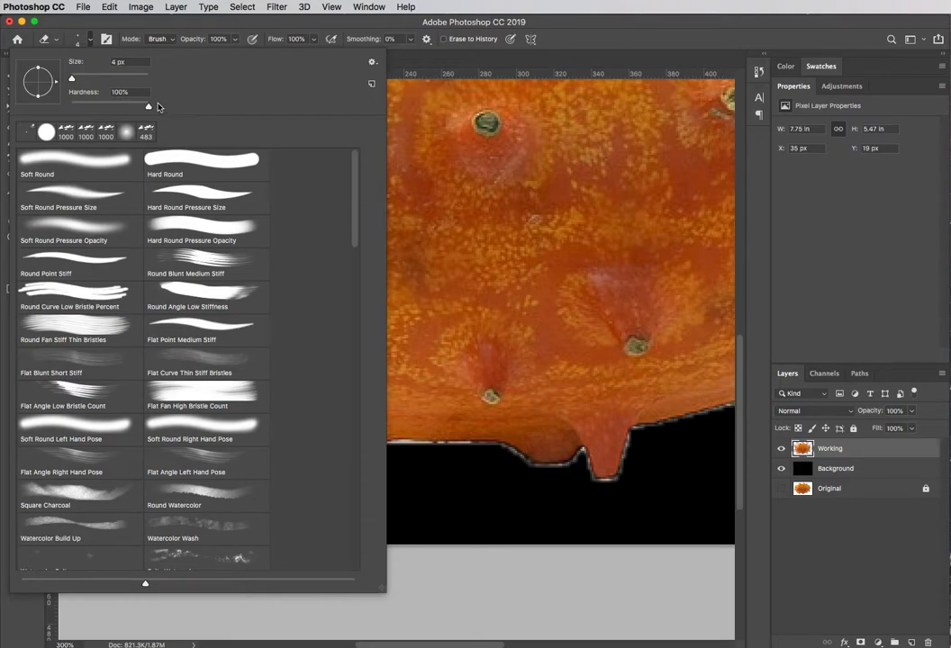
mouse_move(146, 106)
mouse_down()
mouse_move(72, 106)
mouse_move(148, 105)
mouse_up()
click(640, 44)
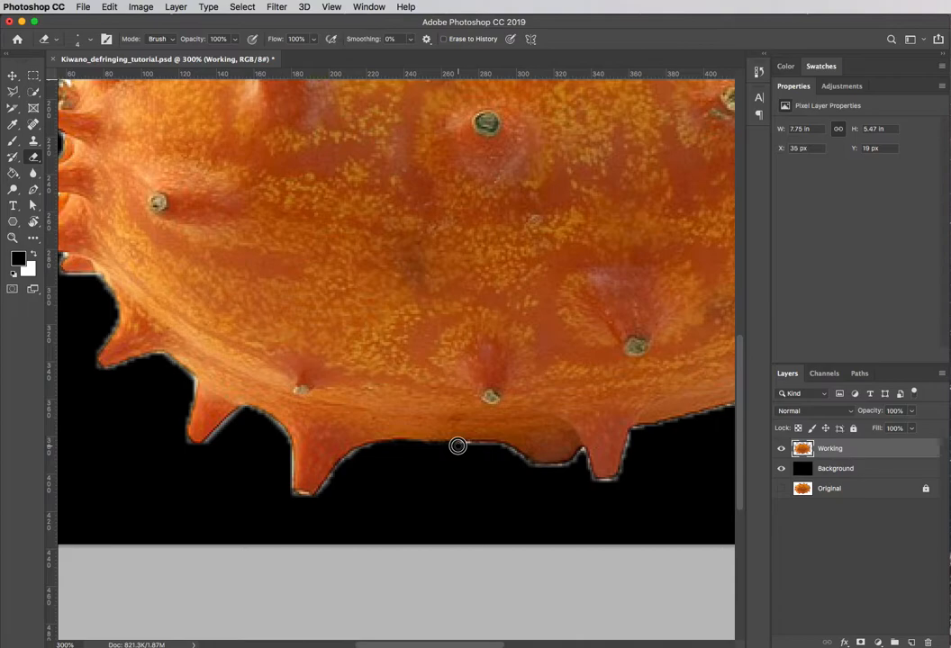
Step: Erase the white fringe on the Working layer along the kiwano's flat bottom edge and around the lower middle spike
drag(467, 445, 454, 446)
mouse_move(469, 444)
mouse_down()
mouse_move(502, 443)
mouse_move(527, 463)
mouse_up()
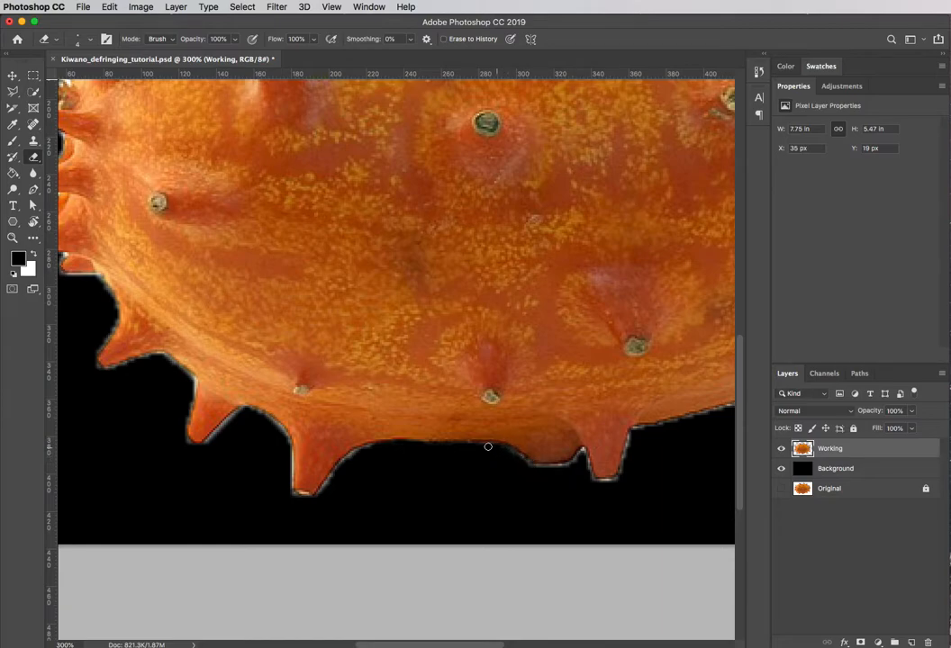
mouse_move(471, 447)
mouse_down()
mouse_move(493, 446)
mouse_move(473, 441)
mouse_move(462, 452)
mouse_up()
mouse_move(499, 446)
mouse_down()
mouse_move(560, 485)
mouse_move(557, 475)
mouse_move(528, 469)
mouse_move(571, 465)
mouse_move(556, 476)
mouse_move(526, 466)
mouse_move(594, 474)
mouse_up()
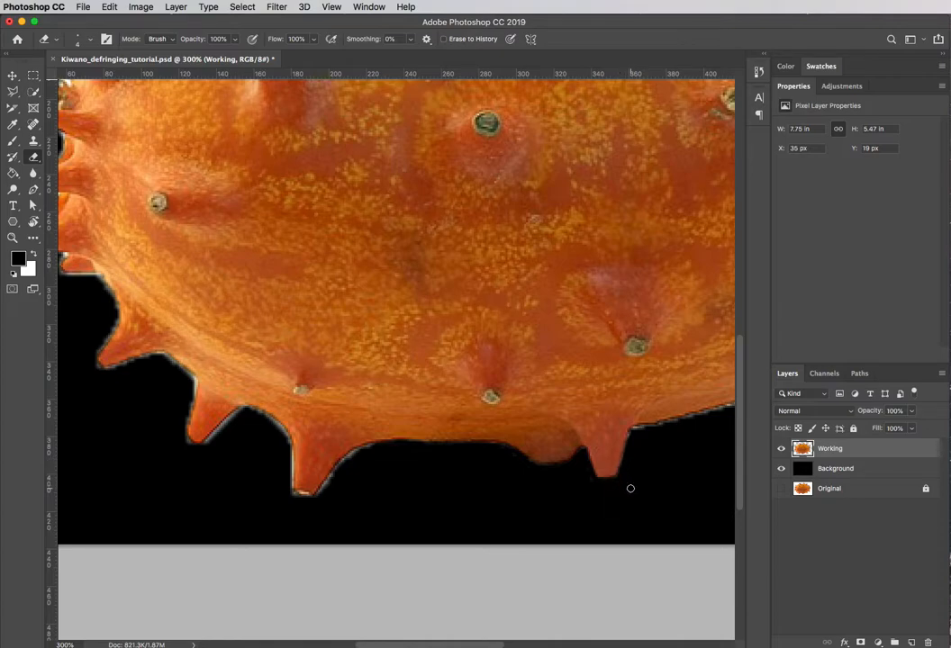
Step: Erase the white fringe around the kiwano's two lower-left spikes and along the curved edges beside them
drag(355, 488, 575, 518)
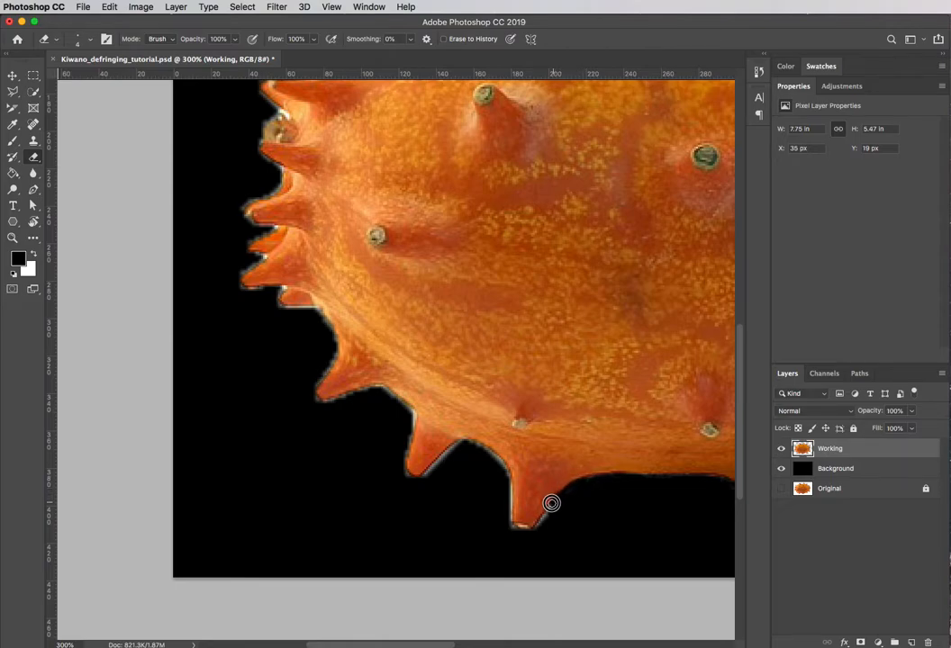
drag(544, 516, 534, 535)
drag(434, 462, 419, 485)
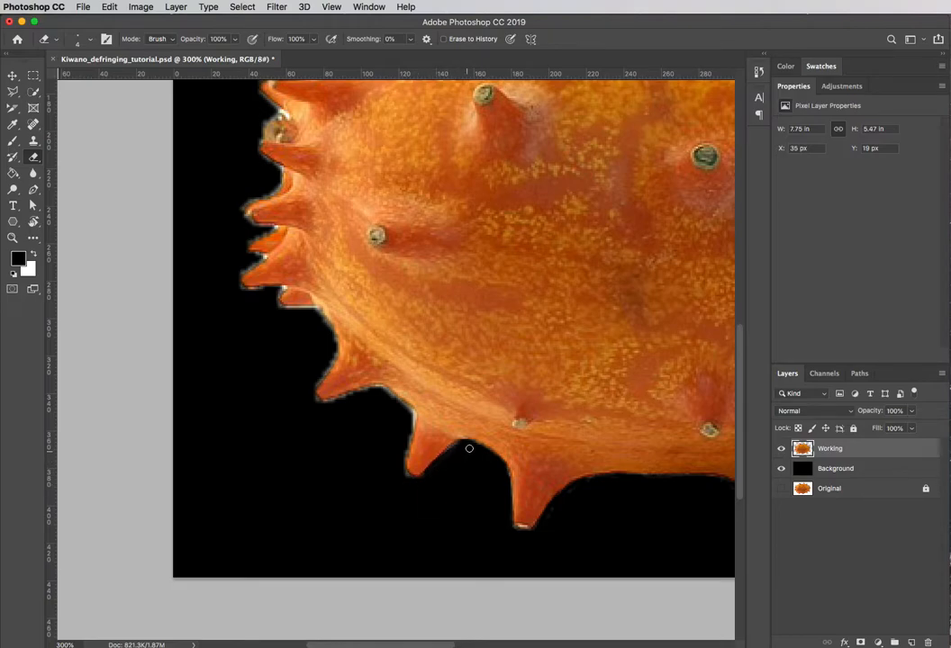
drag(463, 444, 430, 473)
mouse_move(381, 389)
mouse_down()
mouse_move(412, 415)
mouse_move(400, 461)
mouse_move(422, 493)
mouse_up()
mouse_move(381, 389)
mouse_down()
mouse_move(415, 415)
mouse_move(400, 465)
mouse_up()
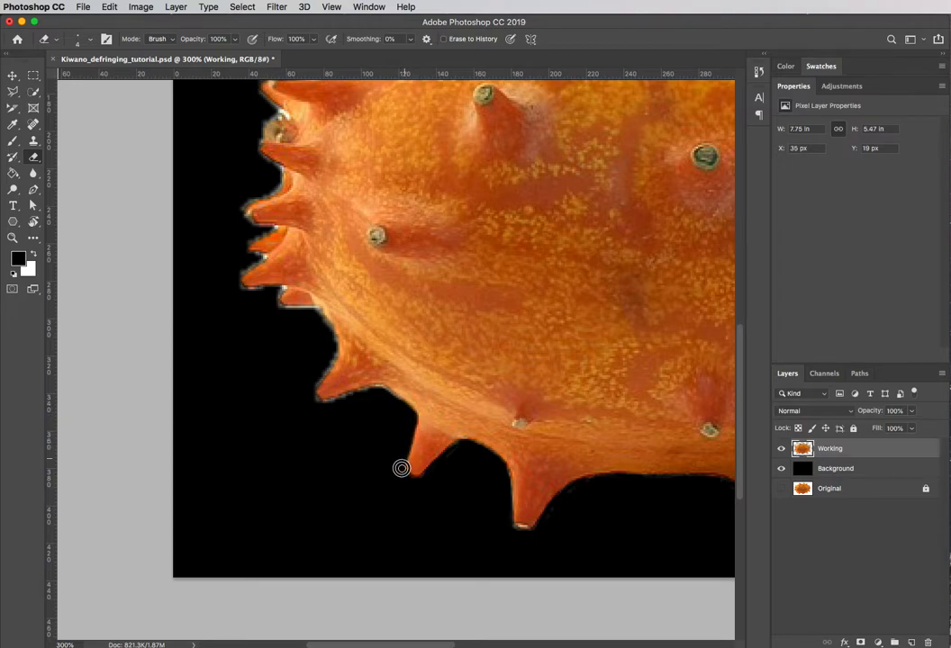
drag(371, 389, 399, 407)
Step: Inspect the erased lower edge of the kiwano up close at 300% and as a whole at 100%
key(super+minus)
key(super+minus)
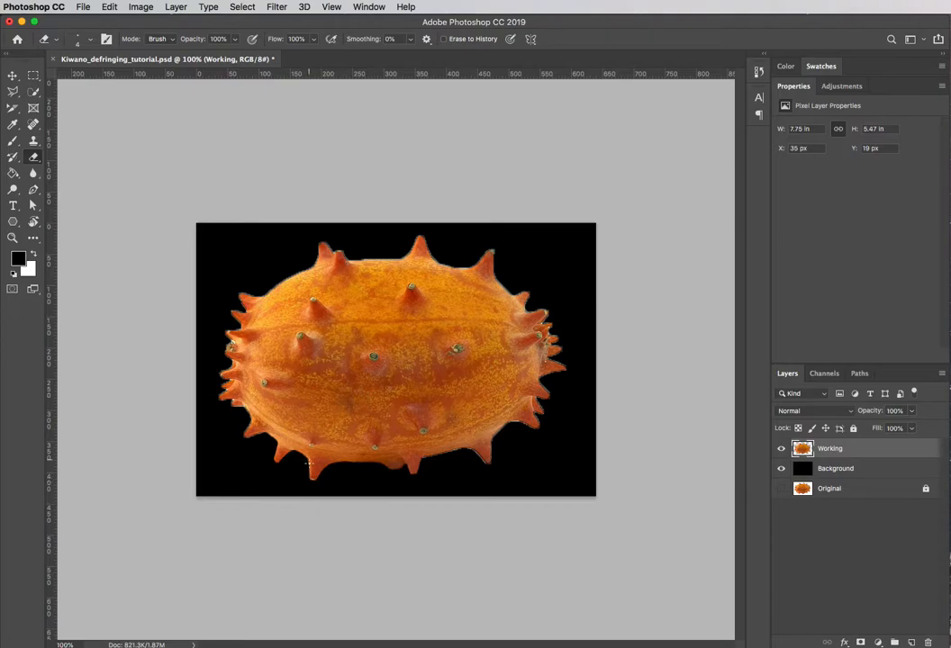
key(super+plus)
key(super+plus)
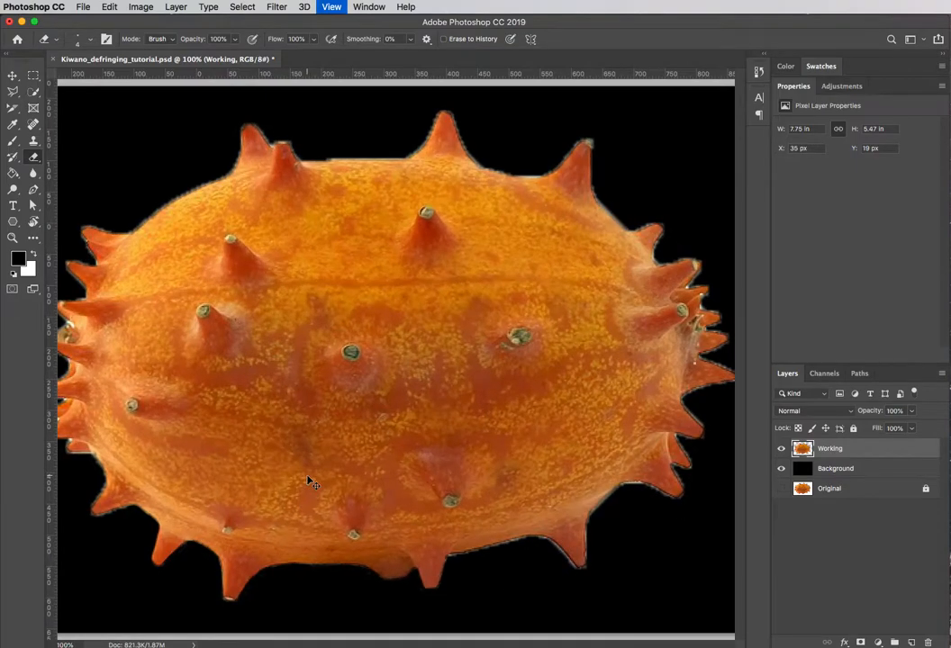
scroll(288, 408, down, 10)
scroll(288, 408, left, 7)
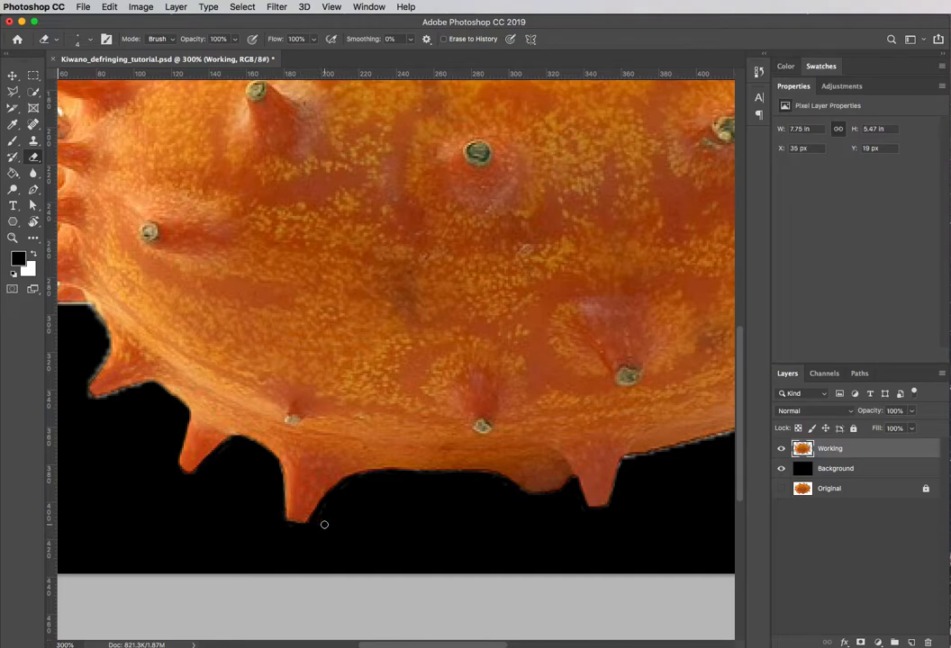
key(super+minus)
key(super+minus)
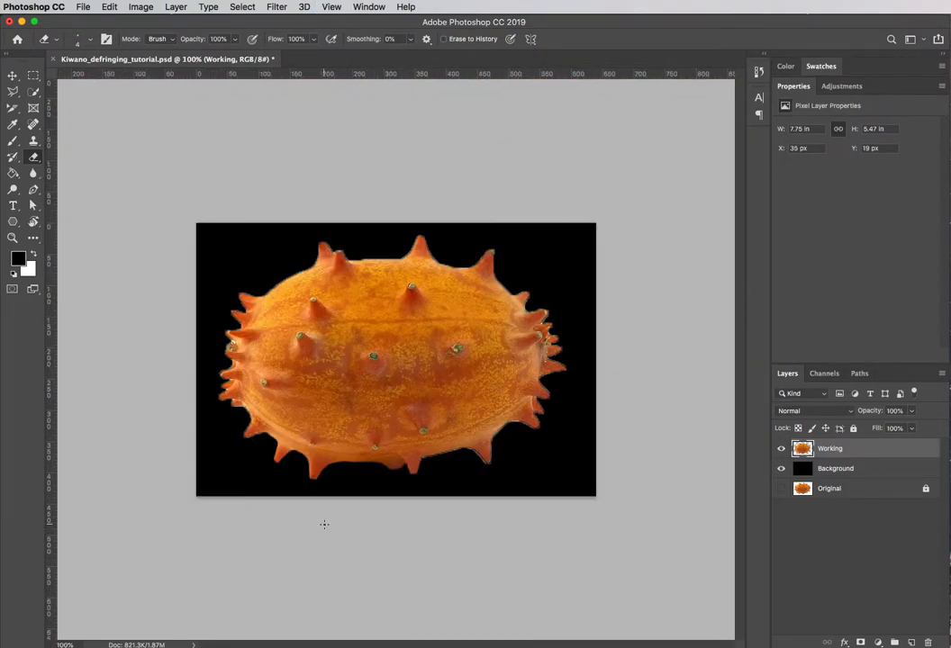